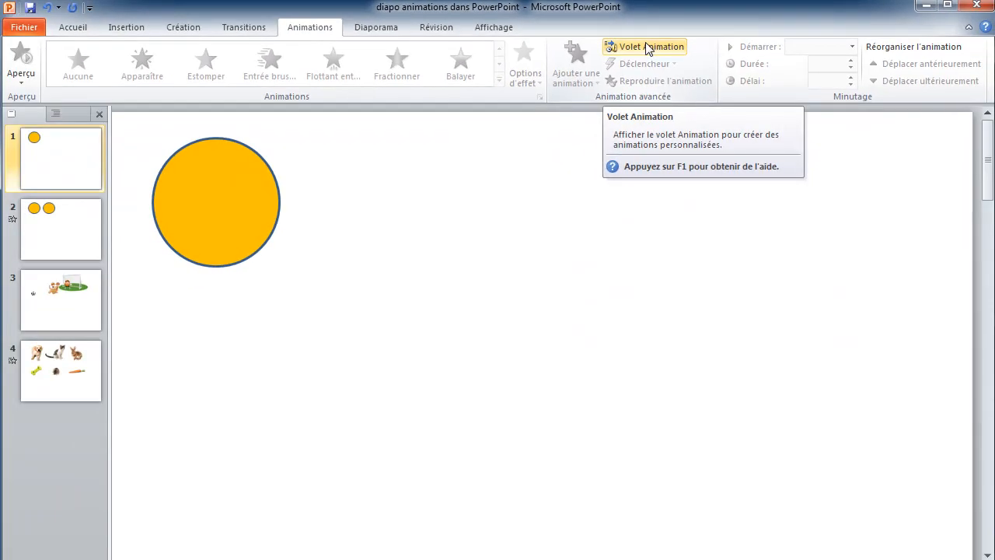
Apply the Fractionner entrance animation to the orange circle on slide 1, with the Animation pane shown, and preview it
{"action": "left_click", "coordinate": [649, 49]}
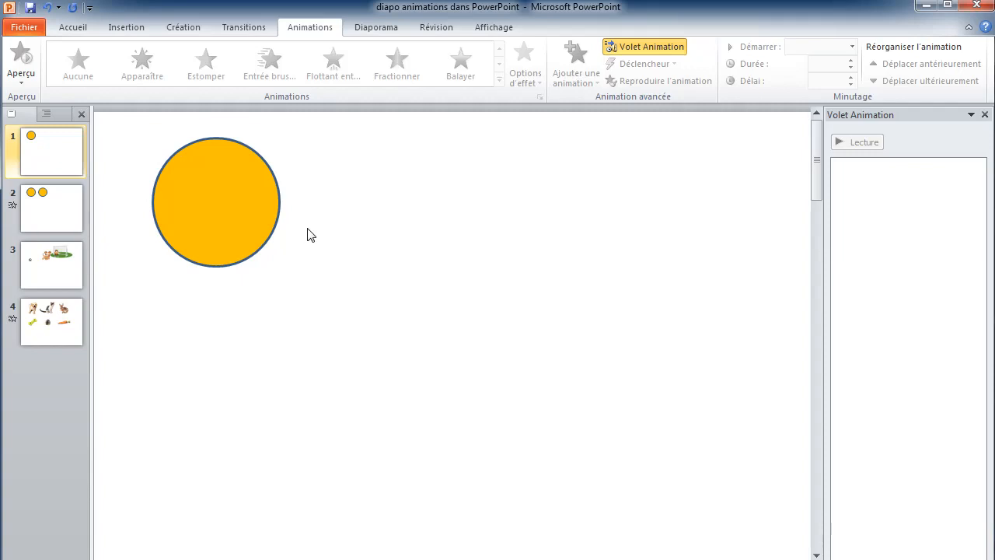
{"action": "left_click", "coordinate": [246, 207]}
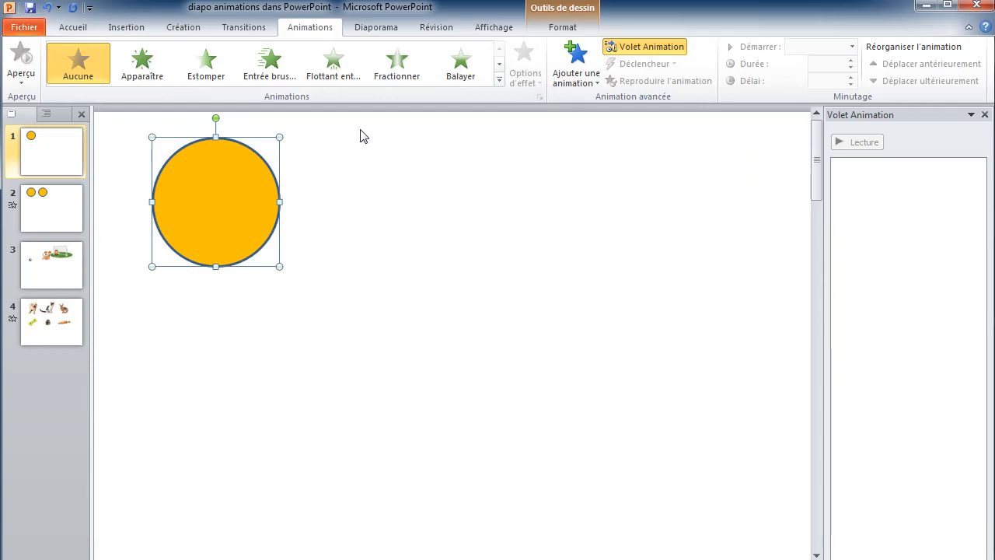
{"action": "left_click", "coordinate": [395, 69]}
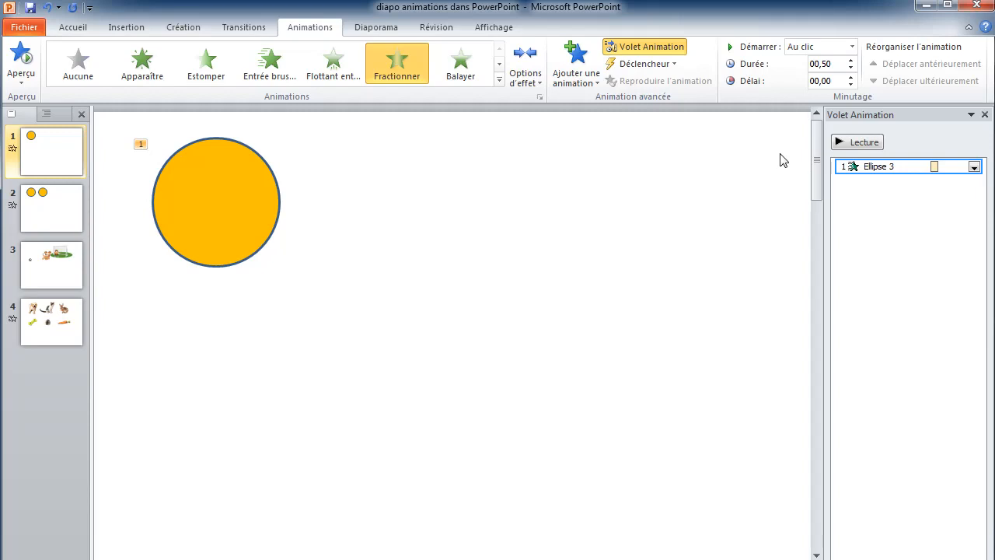
{"action": "left_click", "coordinate": [858, 143]}
{"action": "left_click", "coordinate": [858, 142]}
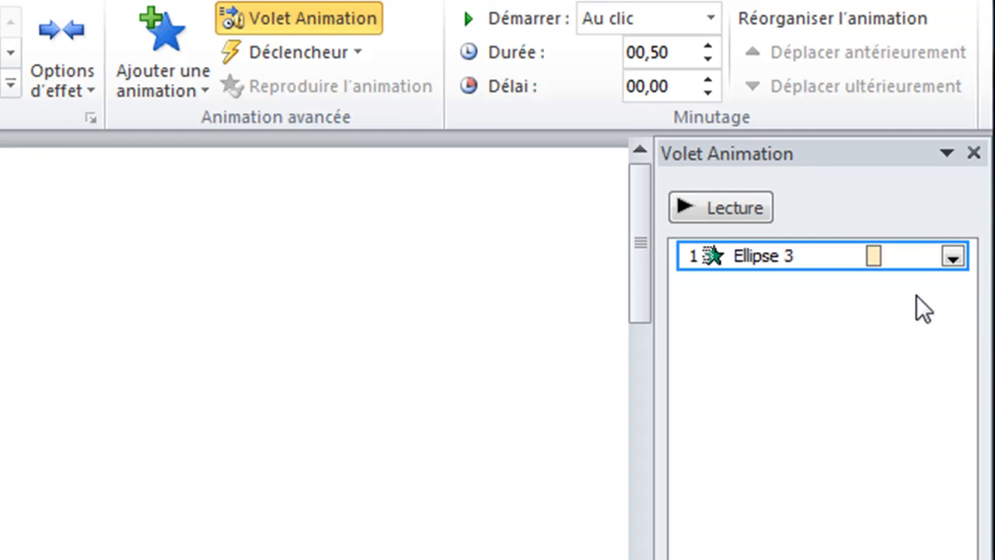
Set the duration of the circle's Fractionner animation to 3 secondes (lent) in its timing options
{"action": "left_click", "coordinate": [951, 259]}
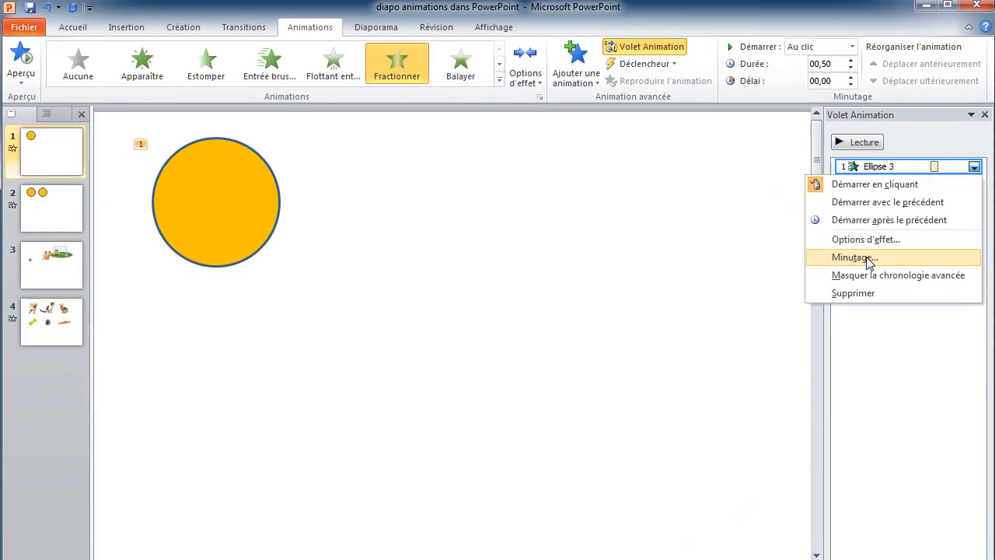
{"action": "left_click", "coordinate": [855, 257]}
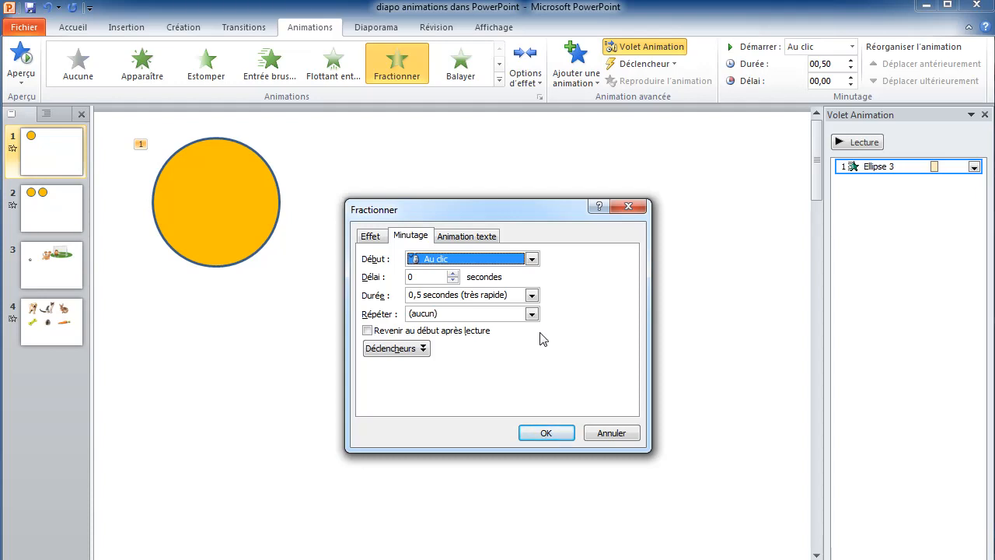
{"action": "left_click", "coordinate": [531, 295]}
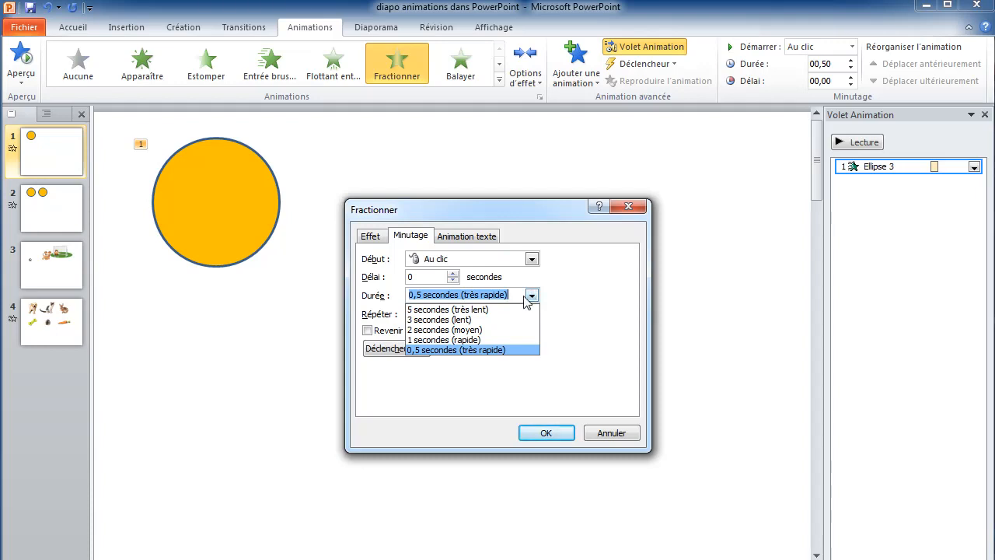
{"action": "left_click", "coordinate": [493, 318]}
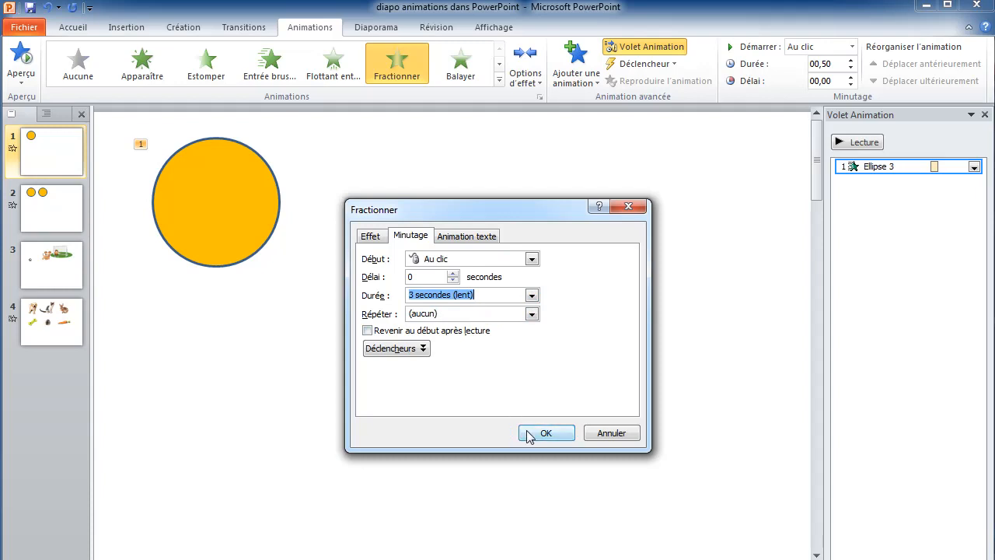
{"action": "left_click", "coordinate": [544, 433]}
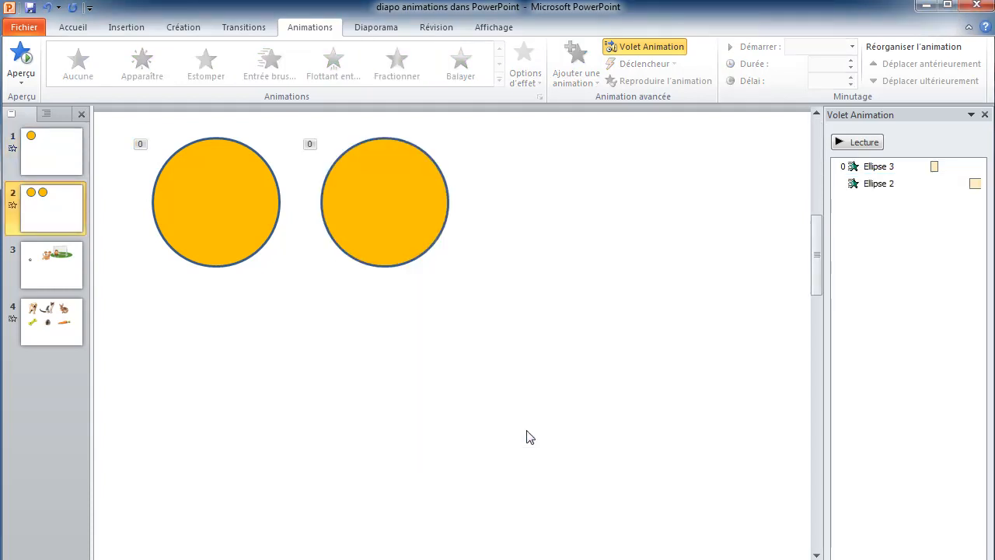
Preview the animations of the two circles on slide 2
{"action": "left_click", "coordinate": [855, 143]}
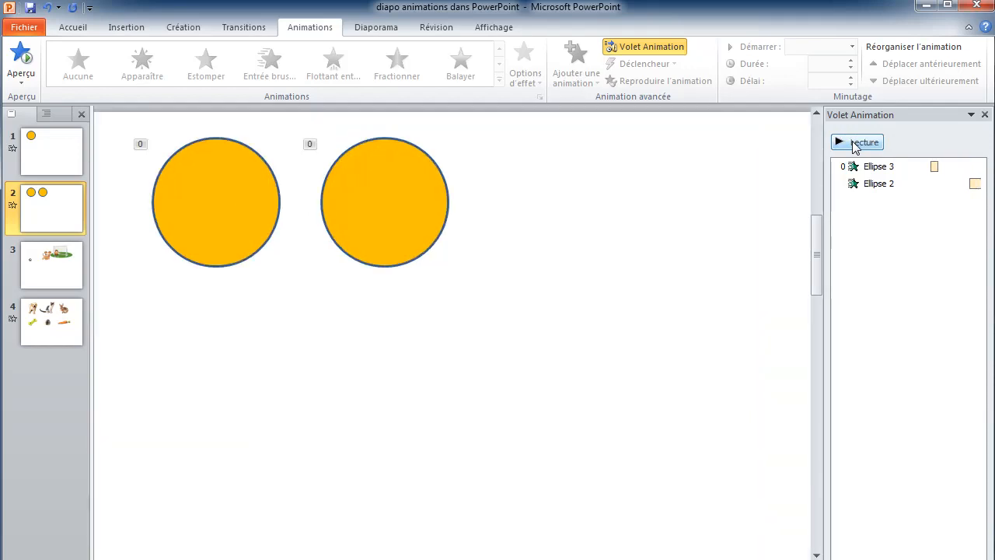
{"action": "left_click", "coordinate": [855, 147]}
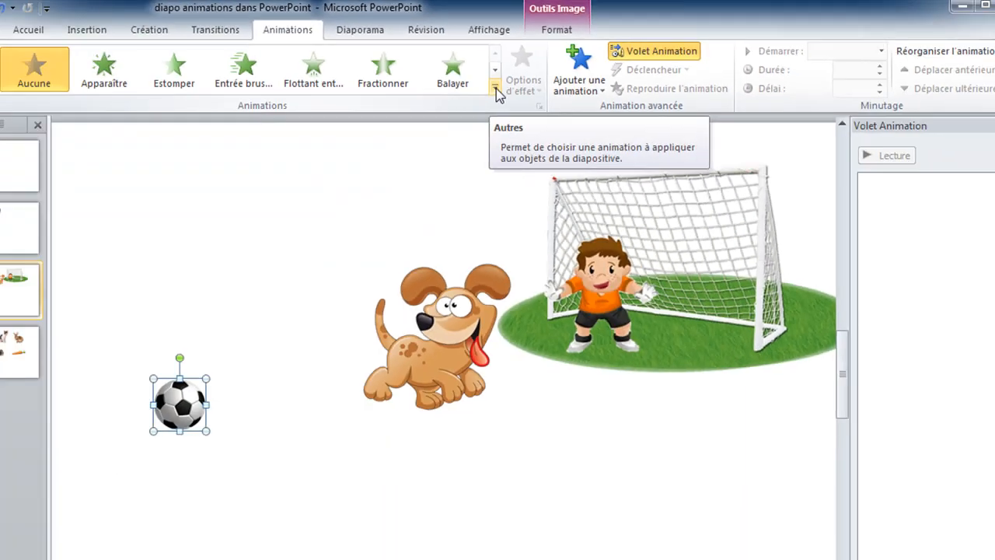
Draw a custom motion path for the soccer ball on slide 3, passing below the dog and up into the goal, and preview it
{"action": "left_click", "coordinate": [413, 216]}
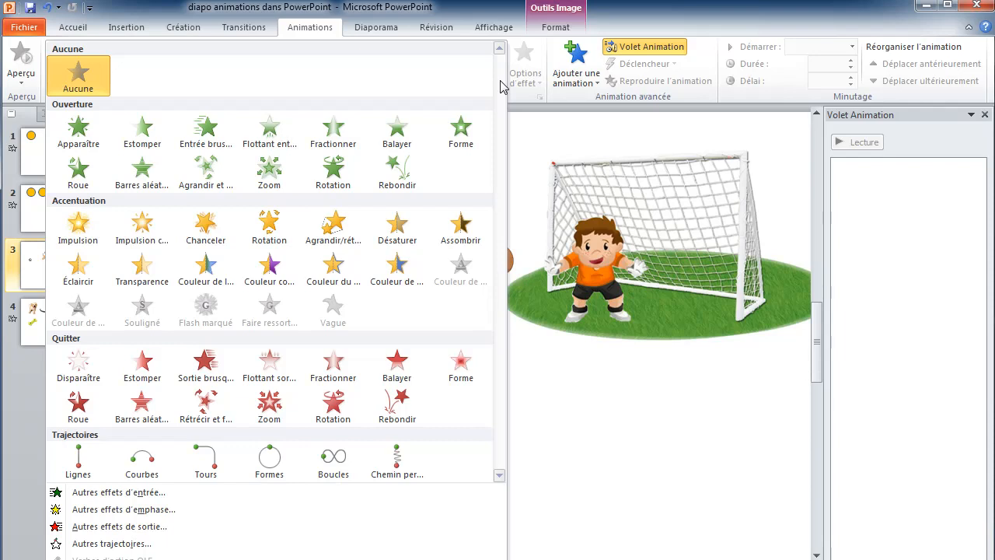
{"action": "left_click", "coordinate": [266, 387]}
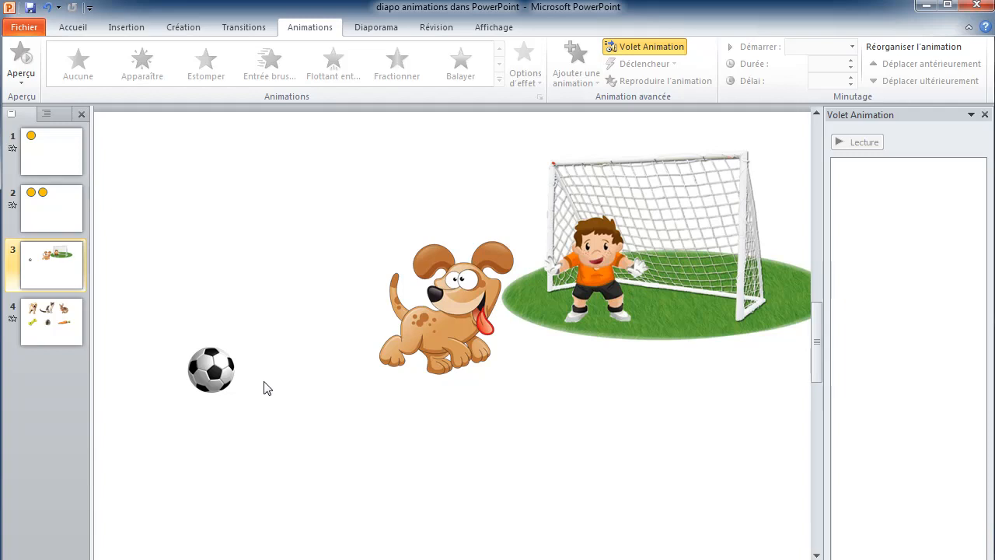
{"action": "left_click", "coordinate": [204, 374]}
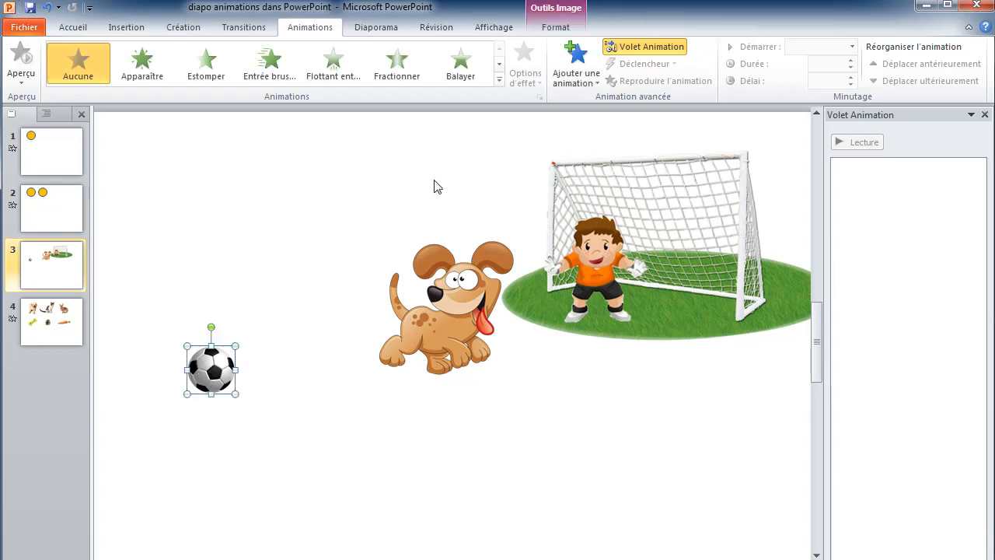
{"action": "left_click", "coordinate": [499, 80]}
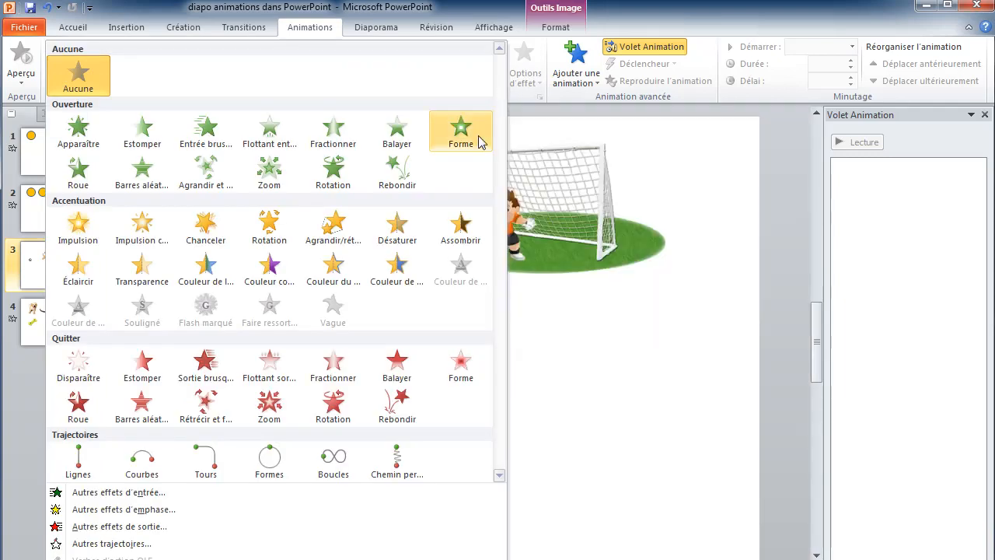
{"action": "left_click", "coordinate": [386, 466]}
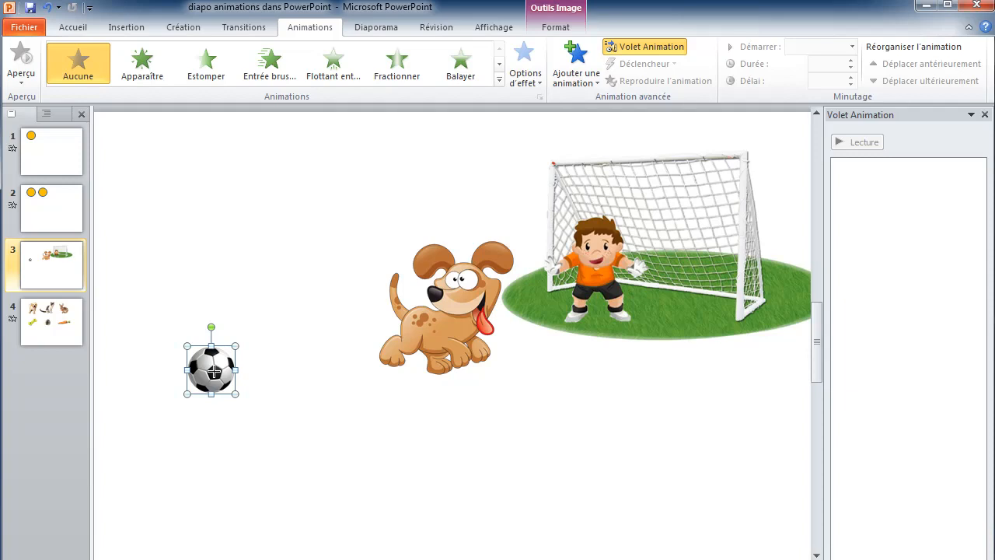
{"action": "mouse_move", "coordinate": [214, 371]}
{"action": "left_mouse_down"}
{"action": "mouse_move", "coordinate": [346, 370]}
{"action": "mouse_move", "coordinate": [374, 392]}
{"action": "mouse_move", "coordinate": [497, 409]}
{"action": "mouse_move", "coordinate": [600, 387]}
{"action": "mouse_move", "coordinate": [640, 340]}
{"action": "mouse_move", "coordinate": [663, 202]}
{"action": "left_mouse_up"}
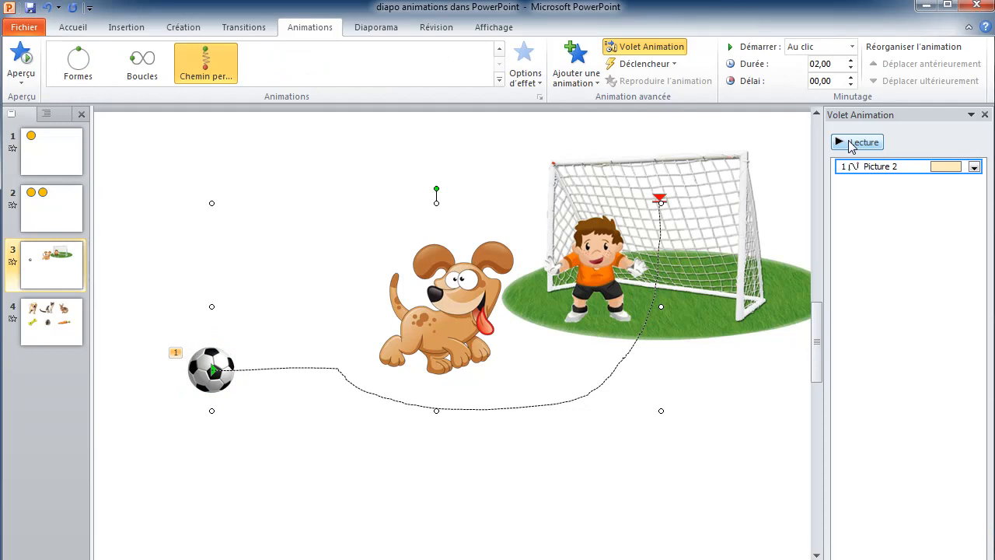
{"action": "left_click", "coordinate": [851, 148]}
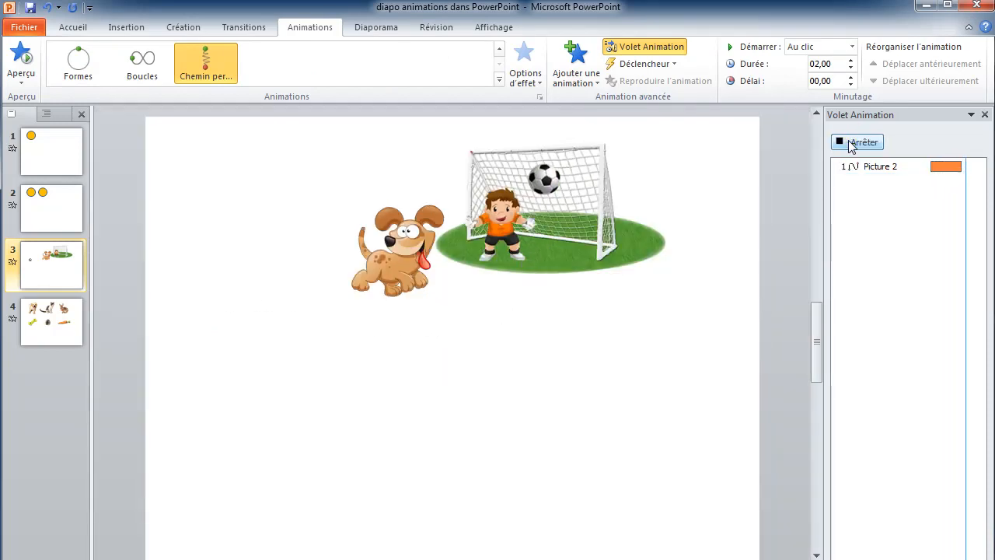
{"action": "left_click", "coordinate": [857, 143]}
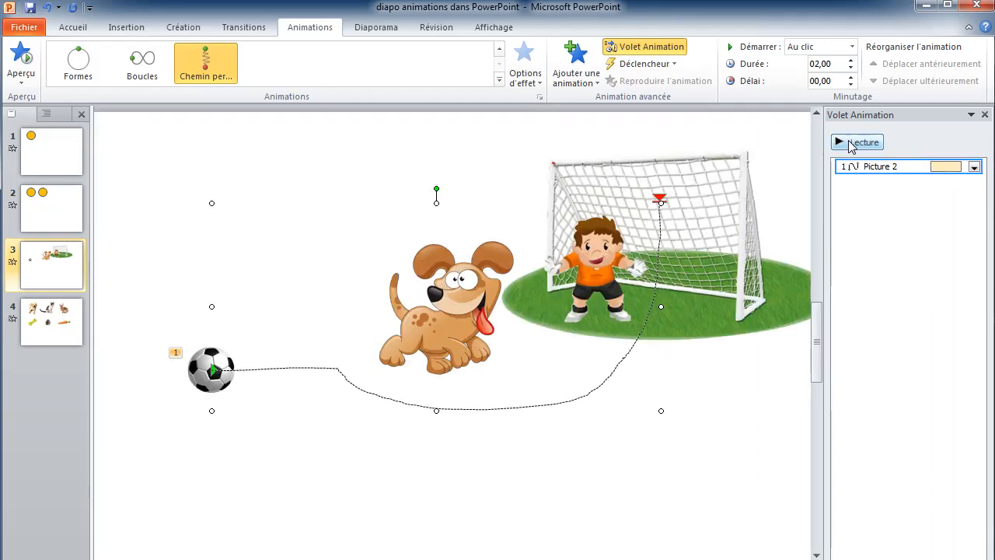
Run the slide show from slide 4 and play the motion animations of the dog, cat and rabbit one after another
{"action": "scroll", "coordinate": [595, 362], "scroll_direction": "down", "scroll_amount": 3}
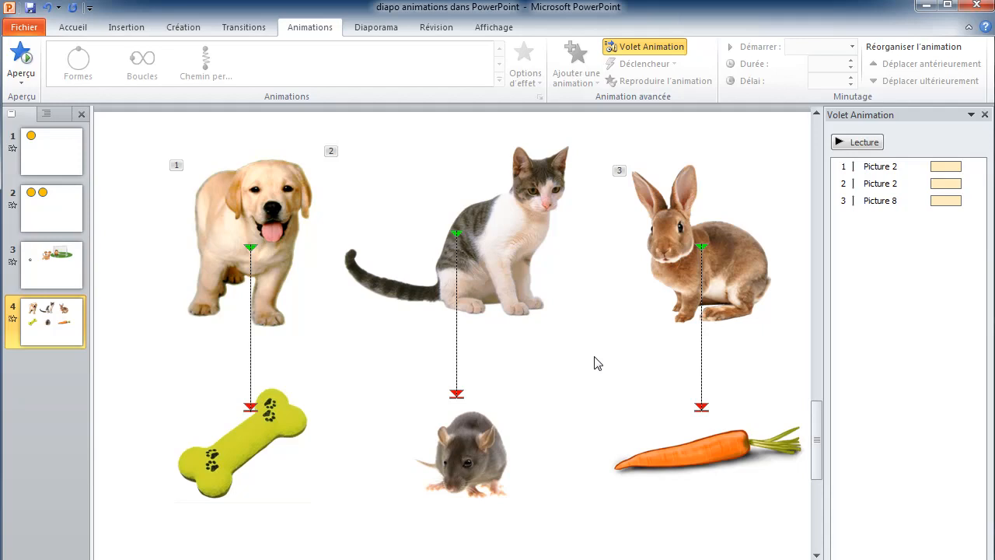
{"action": "left_click", "coordinate": [726, 282]}
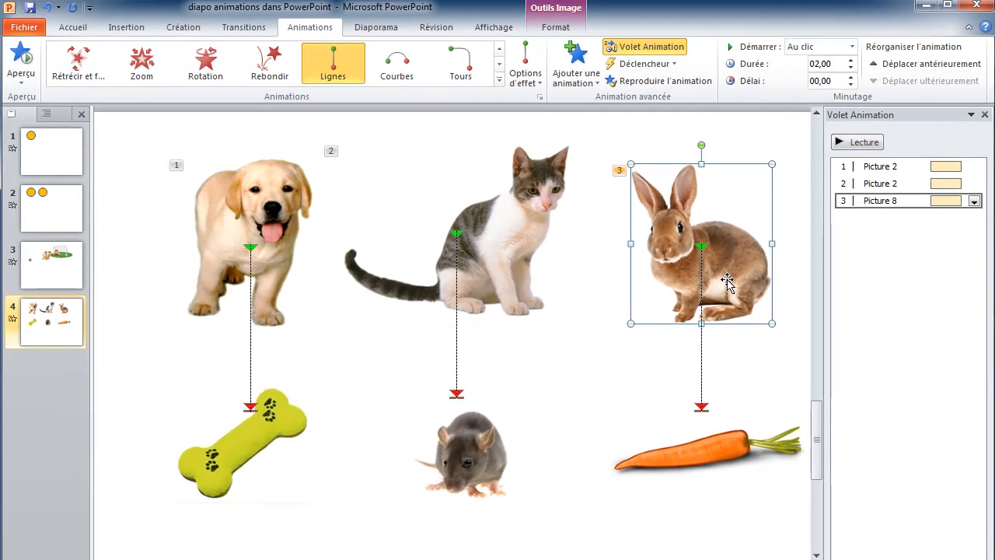
{"action": "left_click", "coordinate": [373, 134]}
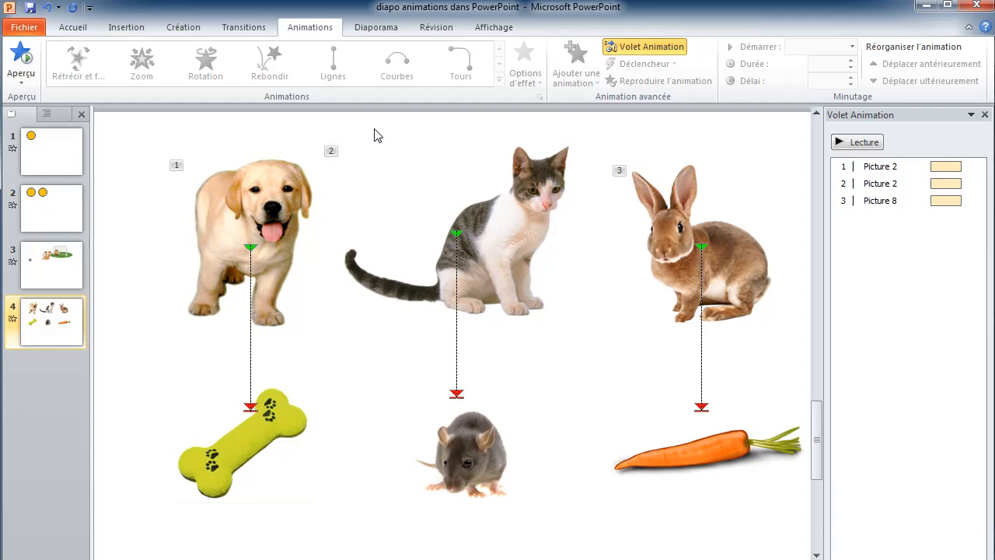
{"action": "left_click", "coordinate": [376, 31]}
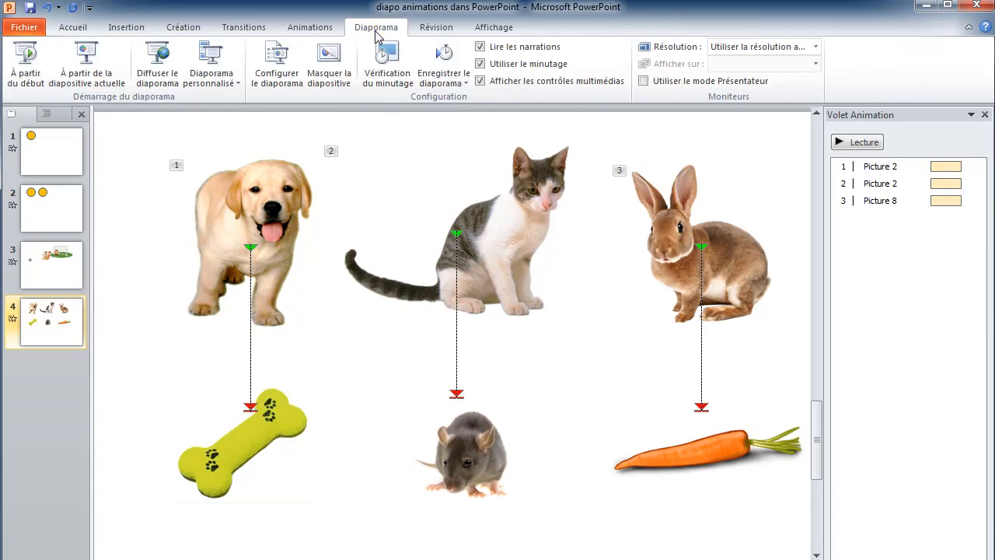
{"action": "left_click", "coordinate": [111, 62]}
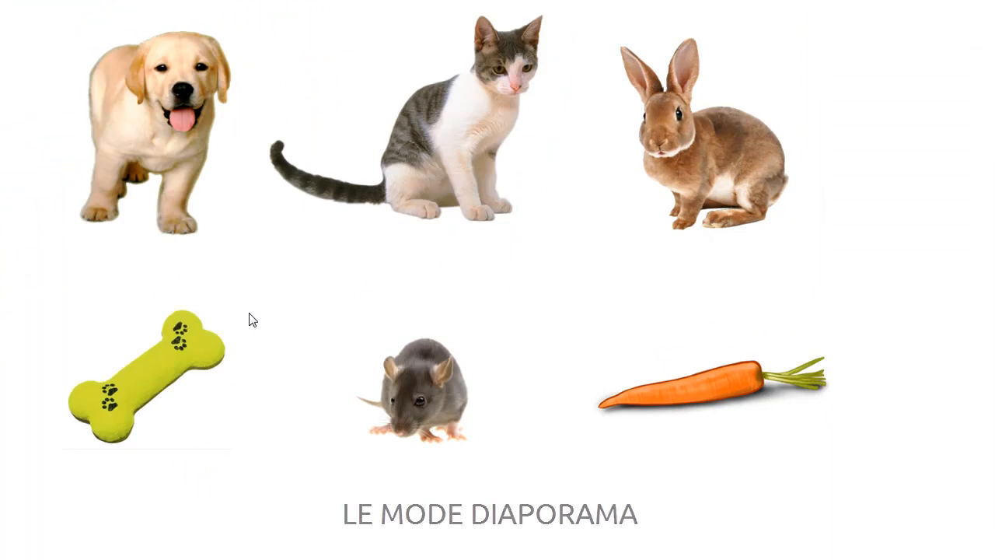
{"action": "left_click", "coordinate": [248, 311]}
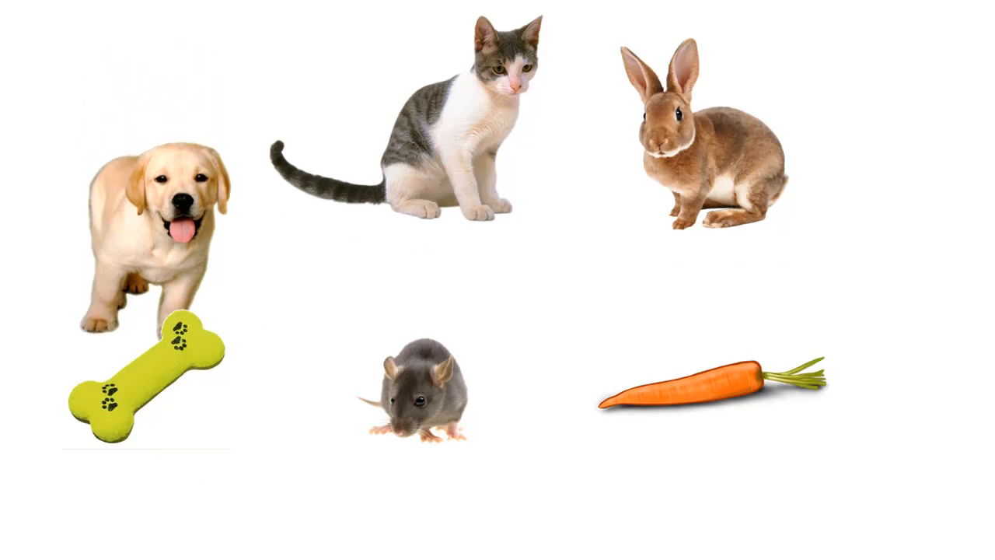
{"action": "left_click", "coordinate": [248, 311]}
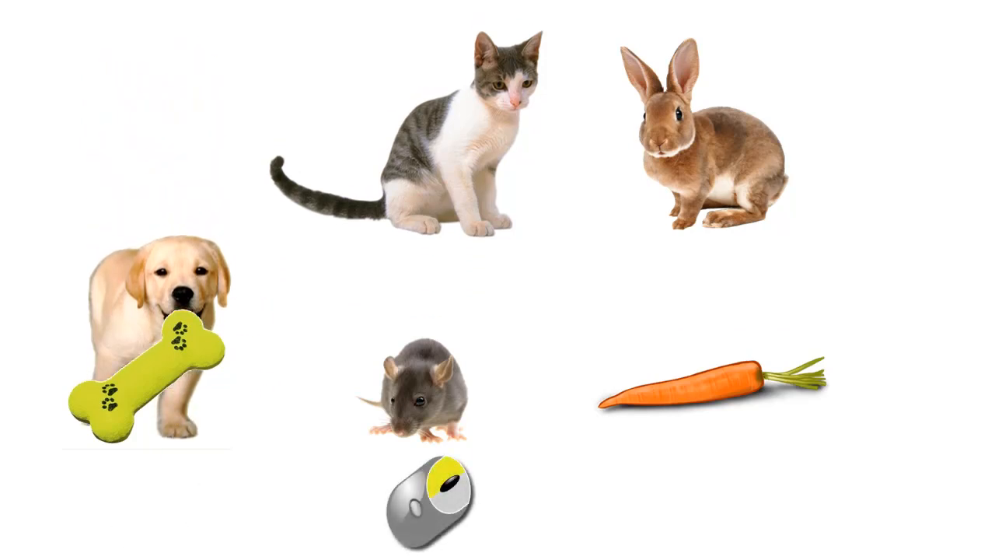
{"action": "left_click", "coordinate": [247, 312]}
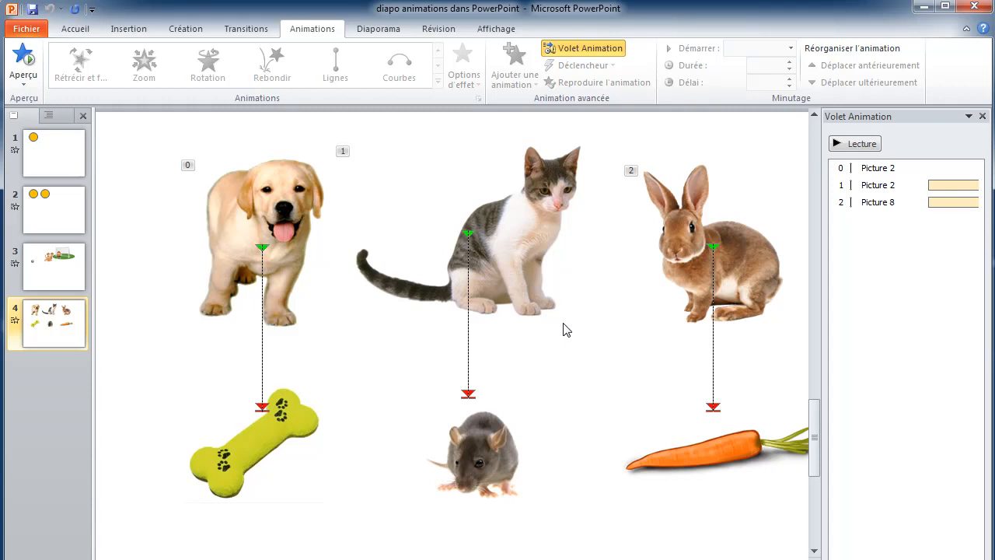
Set the cat's motion path on slide 4 to start Après la précédente with a delay of 10 seconds
{"action": "left_click", "coordinate": [523, 248]}
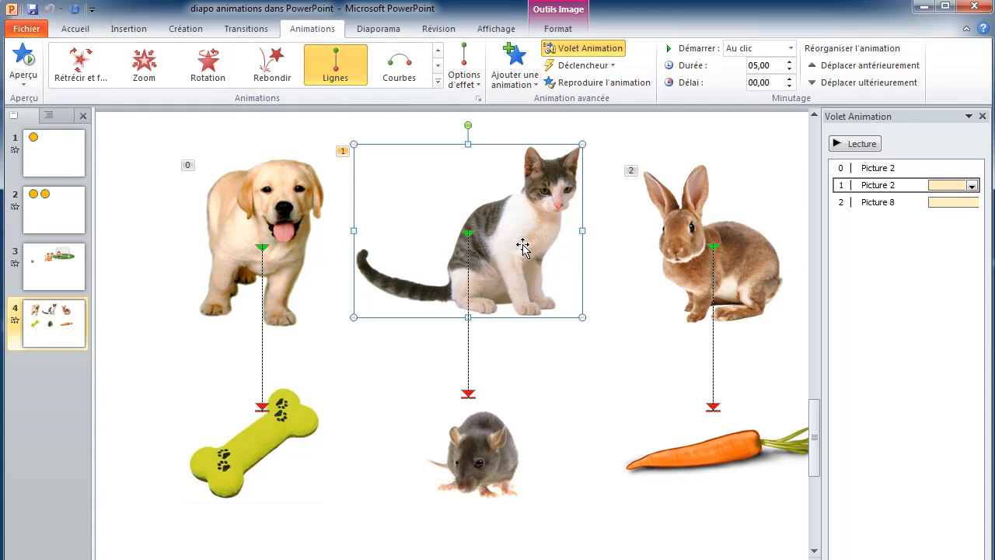
{"action": "left_click", "coordinate": [972, 185]}
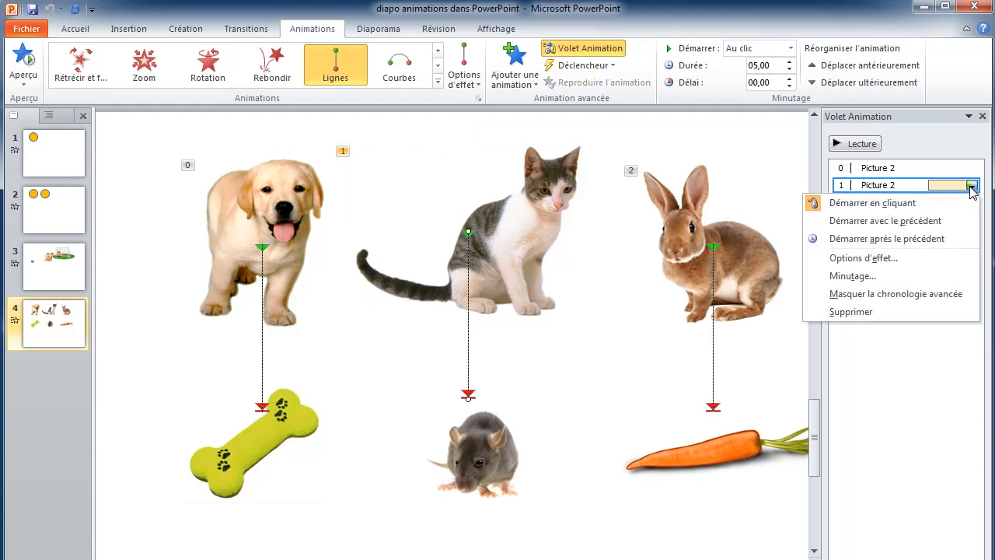
{"action": "left_click", "coordinate": [852, 276]}
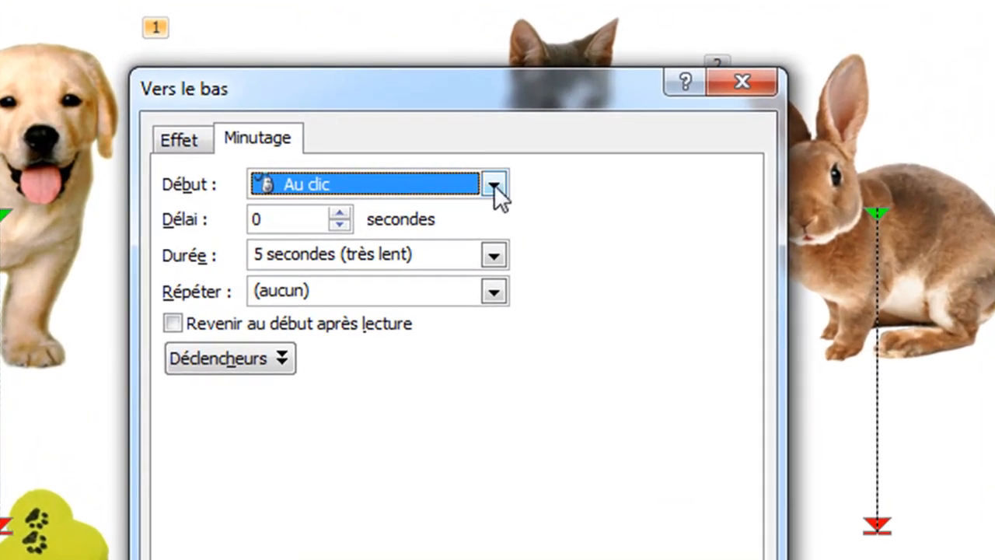
{"action": "left_click", "coordinate": [504, 207]}
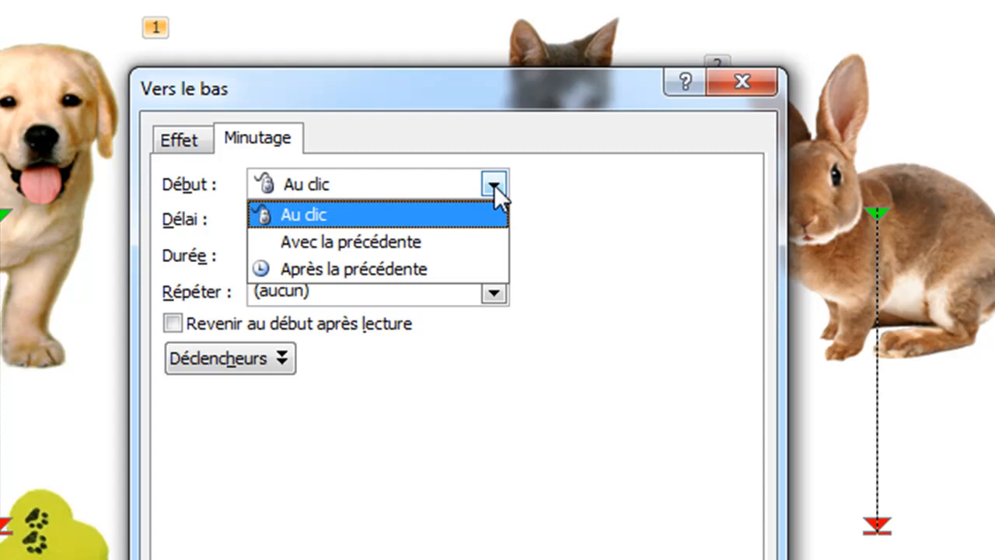
{"action": "left_click", "coordinate": [416, 268]}
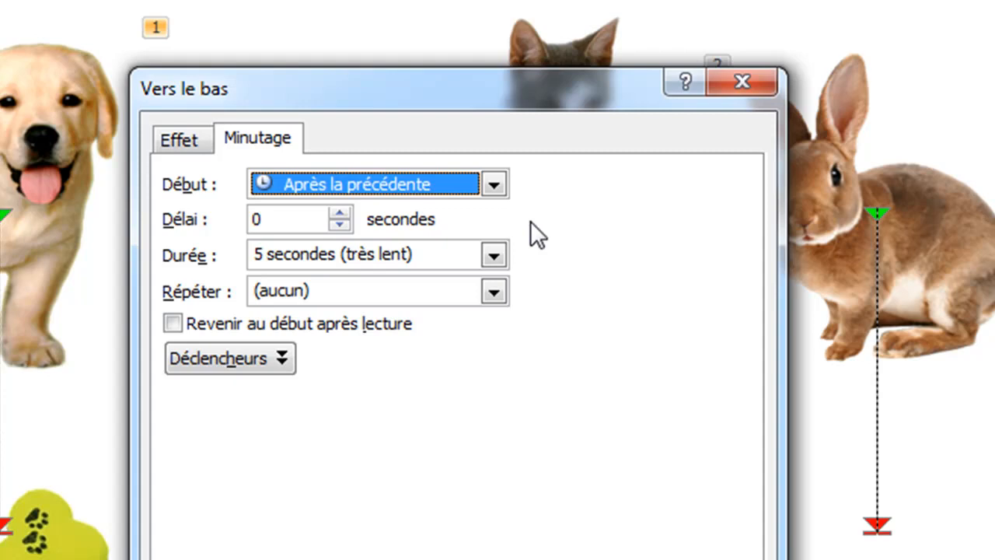
{"action": "double_click", "coordinate": [283, 208]}
{"action": "type", "text": "10"}
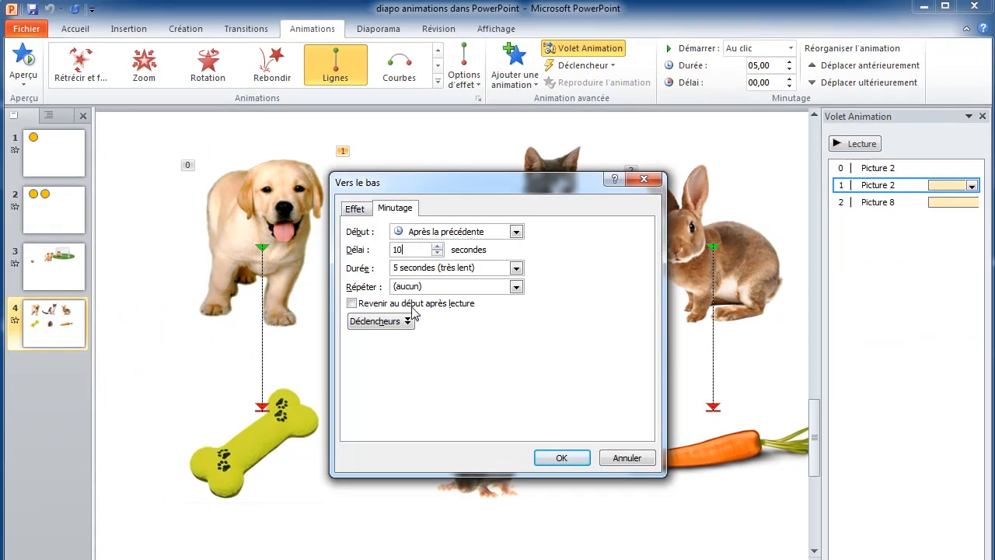
{"action": "left_click", "coordinate": [540, 460]}
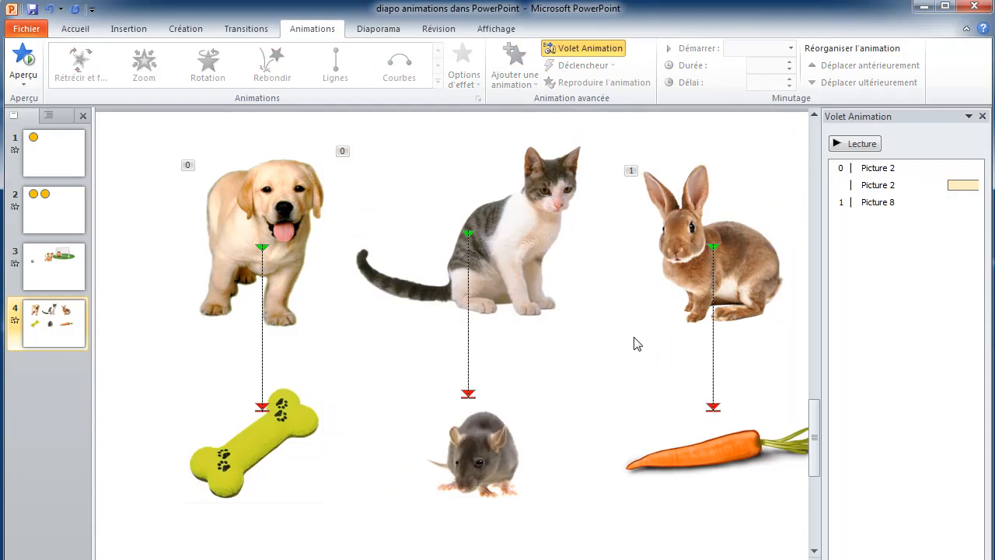
Set the rabbit's motion path on slide 4 to start Après la précédente with a delay of 15 seconds
{"action": "left_click", "coordinate": [673, 257]}
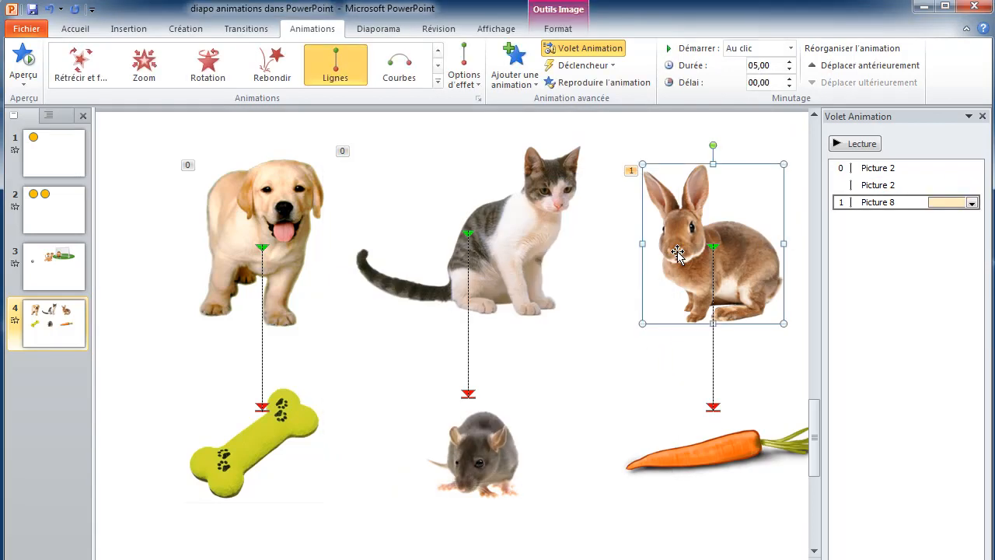
{"action": "left_click", "coordinate": [972, 203]}
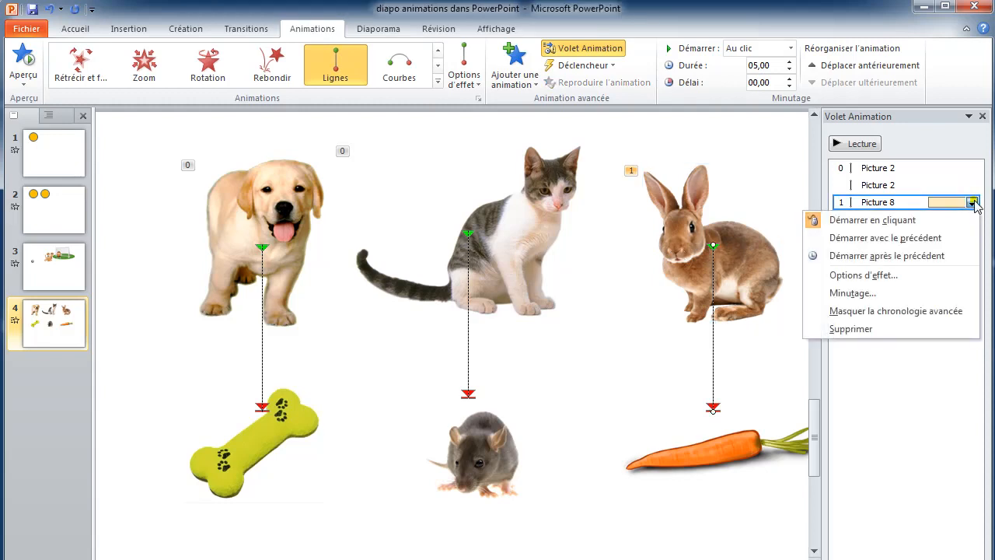
{"action": "left_click", "coordinate": [875, 292]}
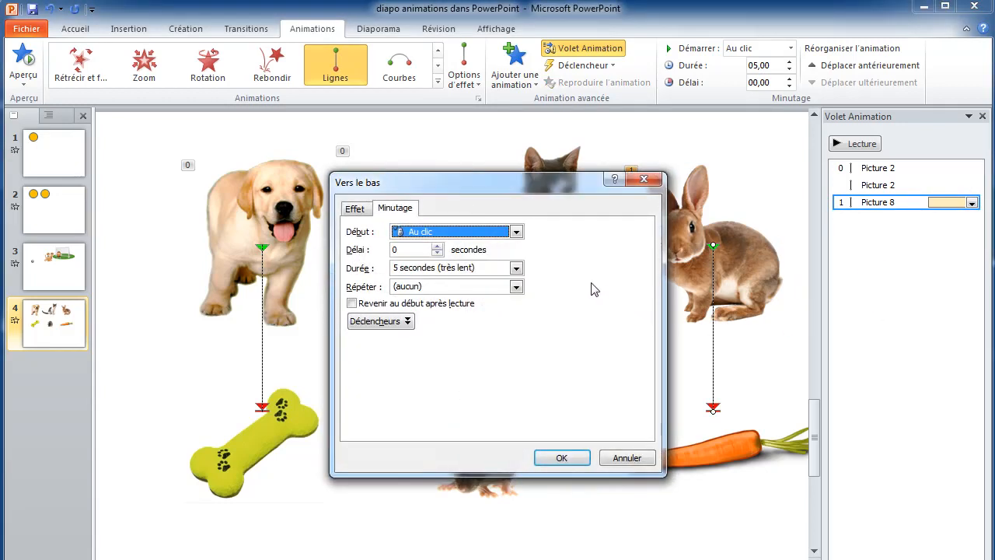
{"action": "left_click", "coordinate": [516, 232]}
{"action": "left_click", "coordinate": [477, 276]}
{"action": "double_click", "coordinate": [416, 249]}
{"action": "type", "text": "15"}
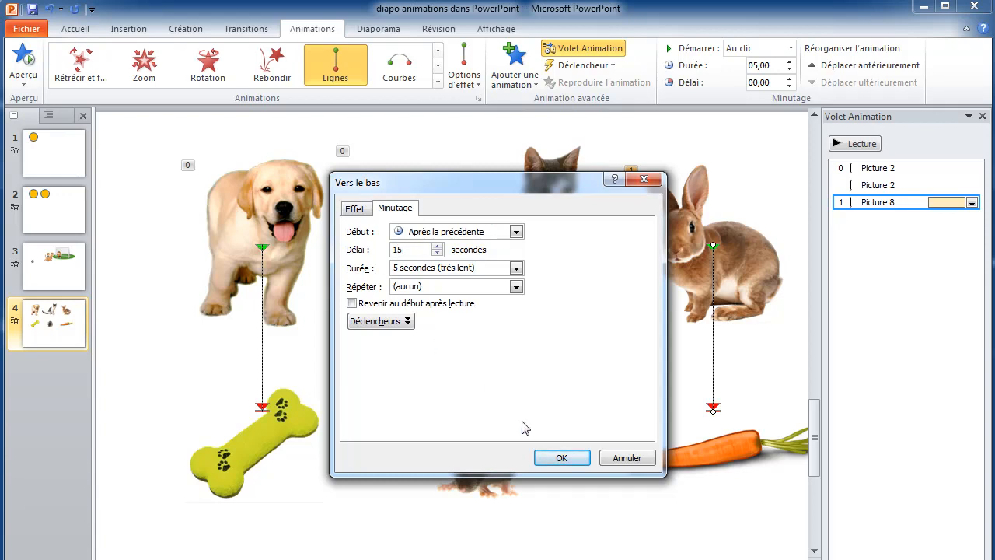
{"action": "left_click", "coordinate": [561, 457]}
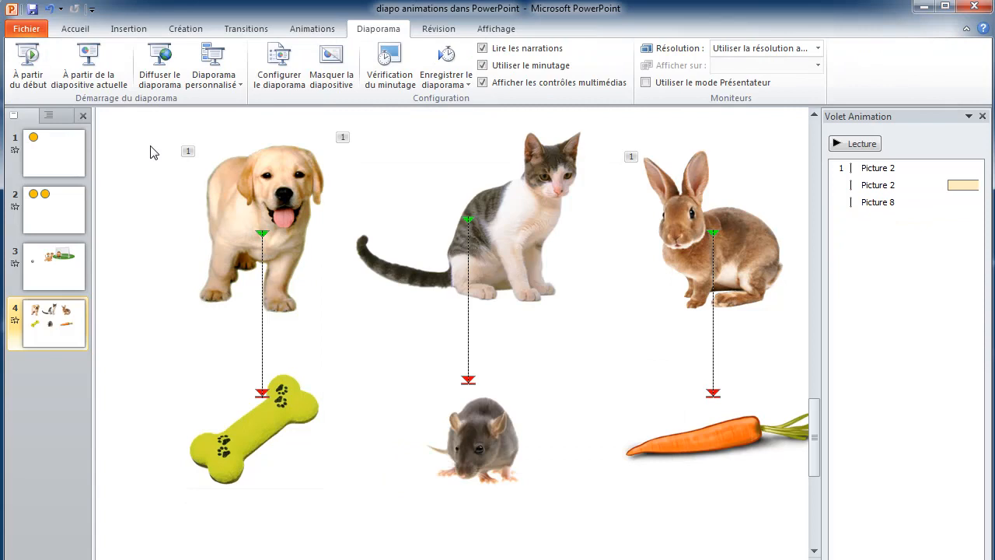
Run the slide show from slide 4 and start the animation sequence with the dog's motion
{"action": "left_click", "coordinate": [113, 69]}
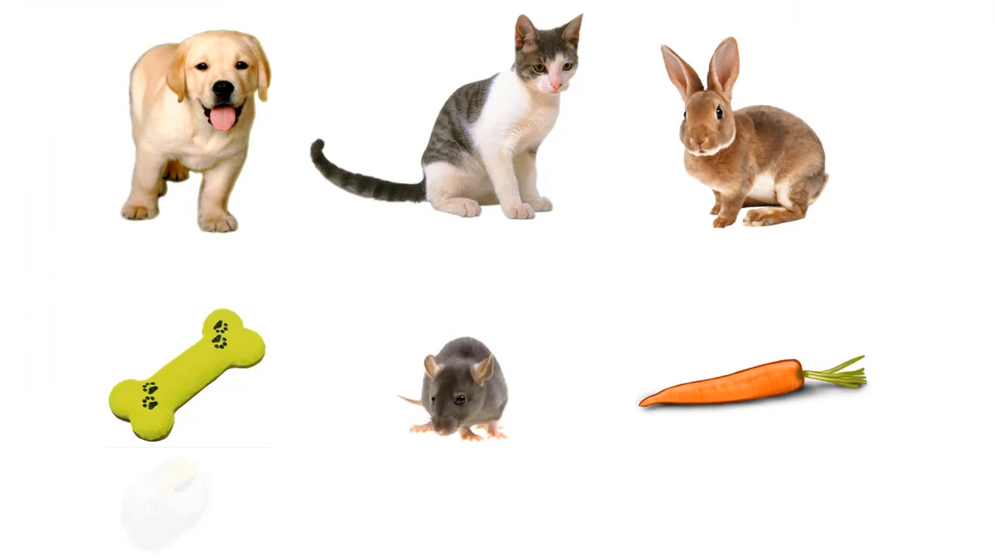
{"action": "left_click", "coordinate": [113, 69]}
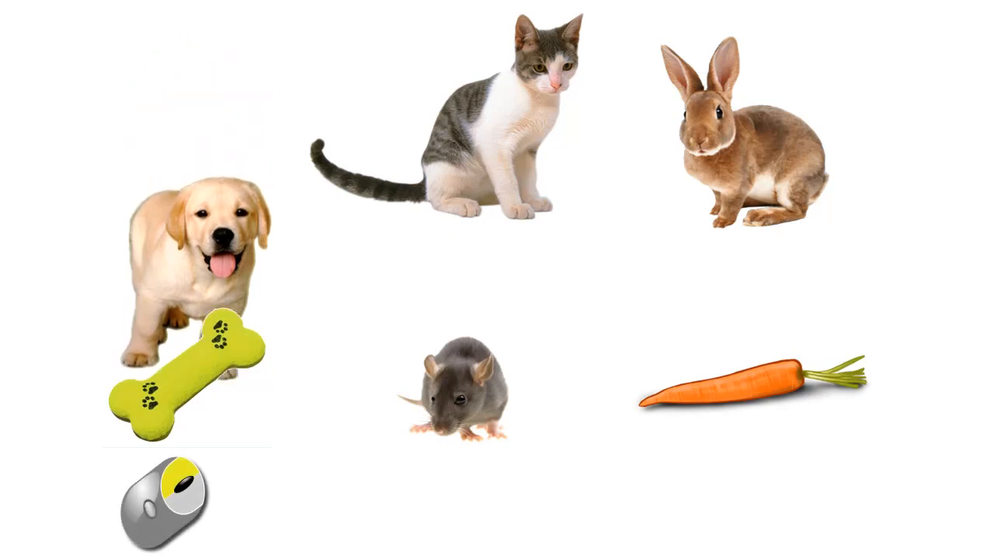